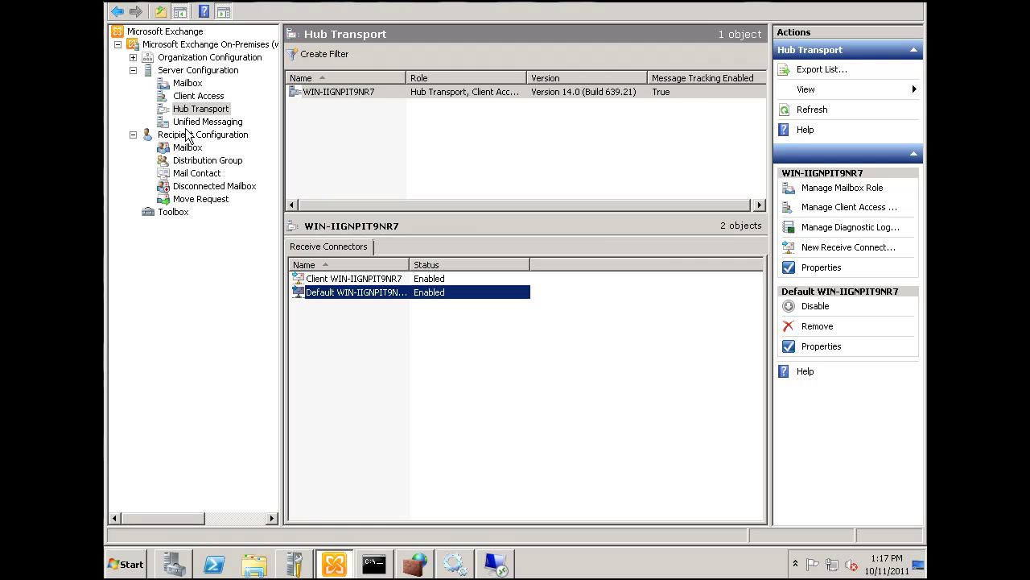
Set Client Access POP3 authentication to Secure logon (TLS) and save the change.
click(188, 95)
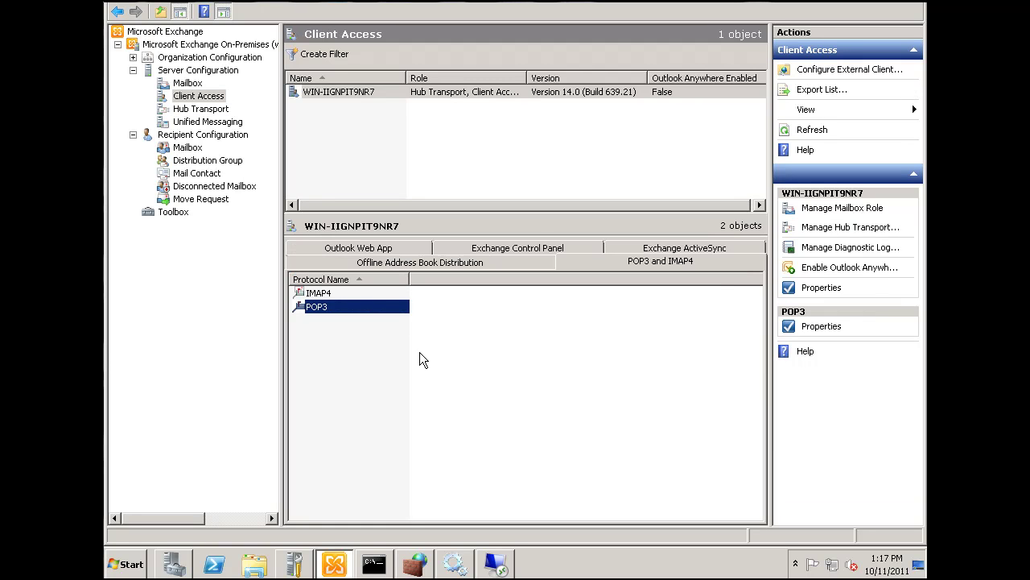
double_click(306, 312)
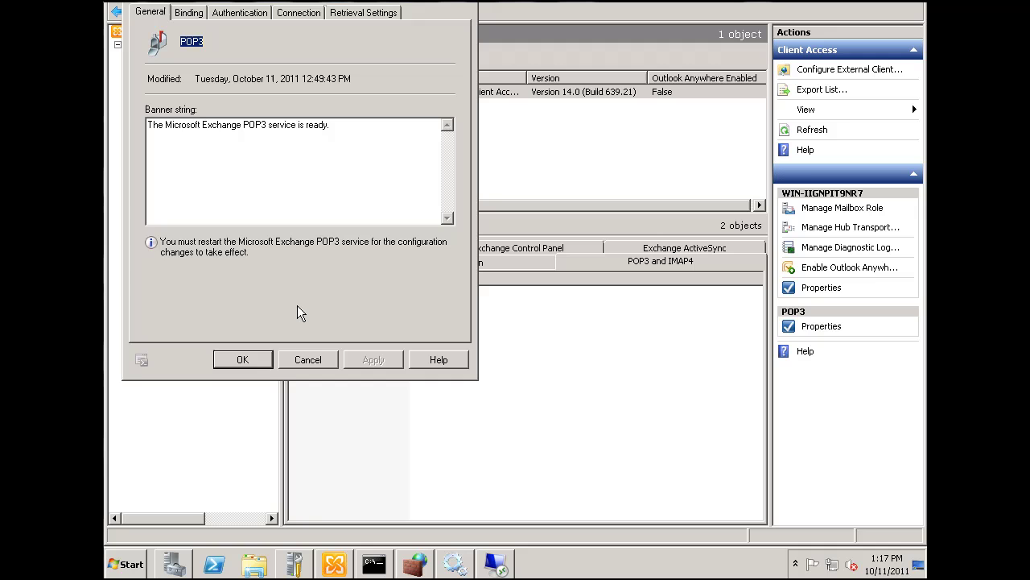
click(191, 10)
click(238, 13)
click(150, 124)
click(383, 358)
click(232, 359)
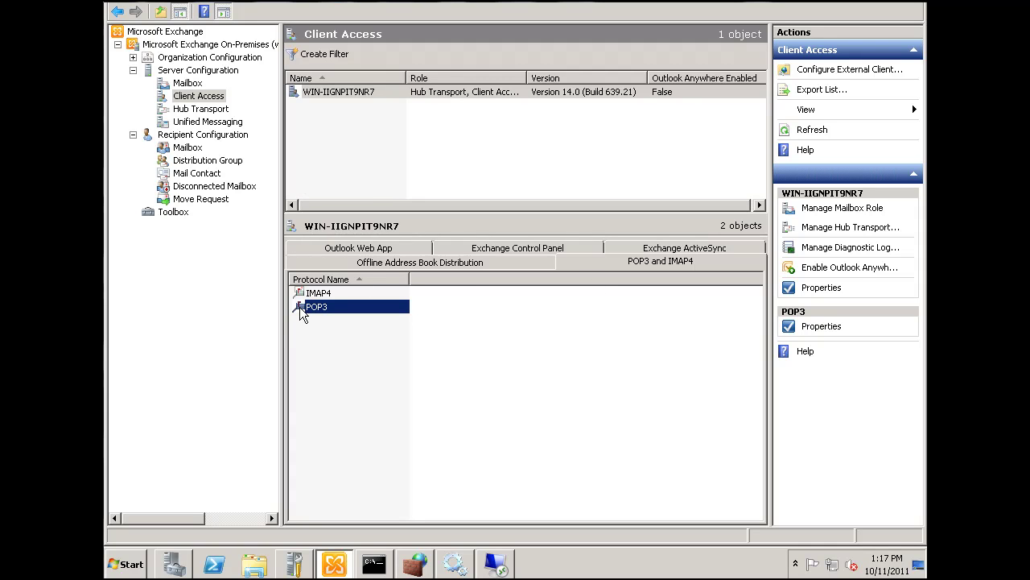
Make the Default receive connector offer Basic authentication only after starting TLS.
click(200, 109)
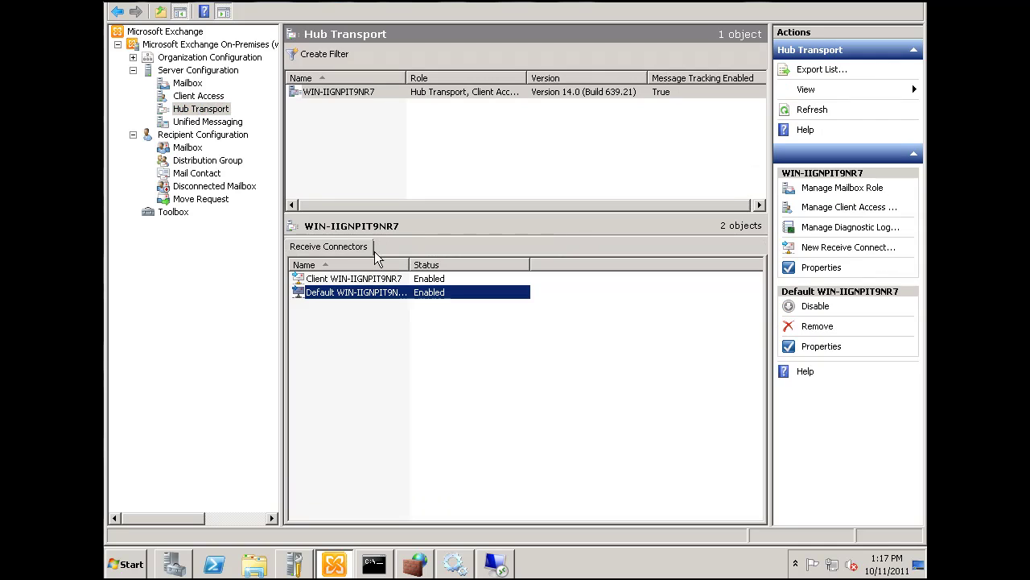
right_click(302, 298)
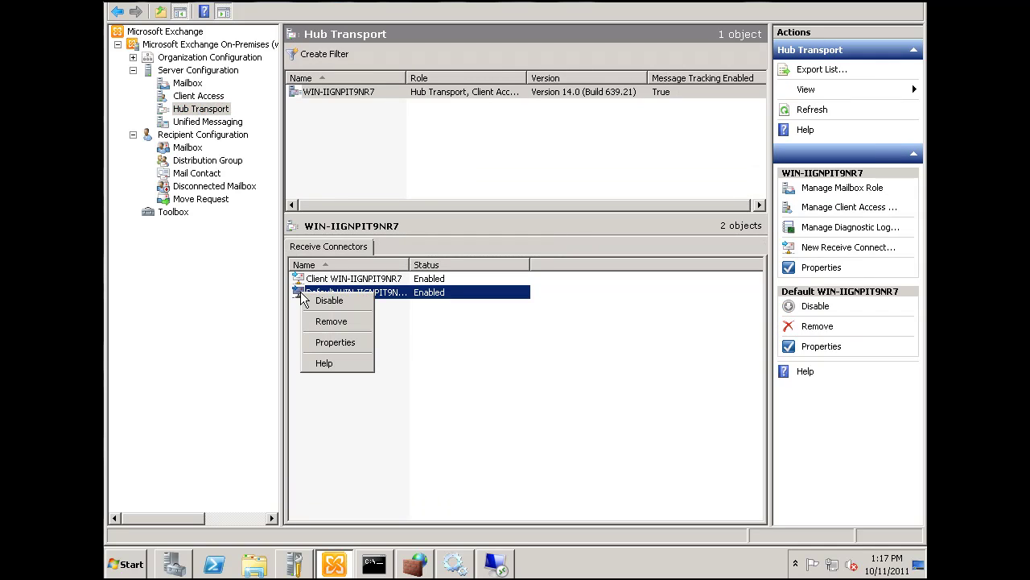
click(329, 338)
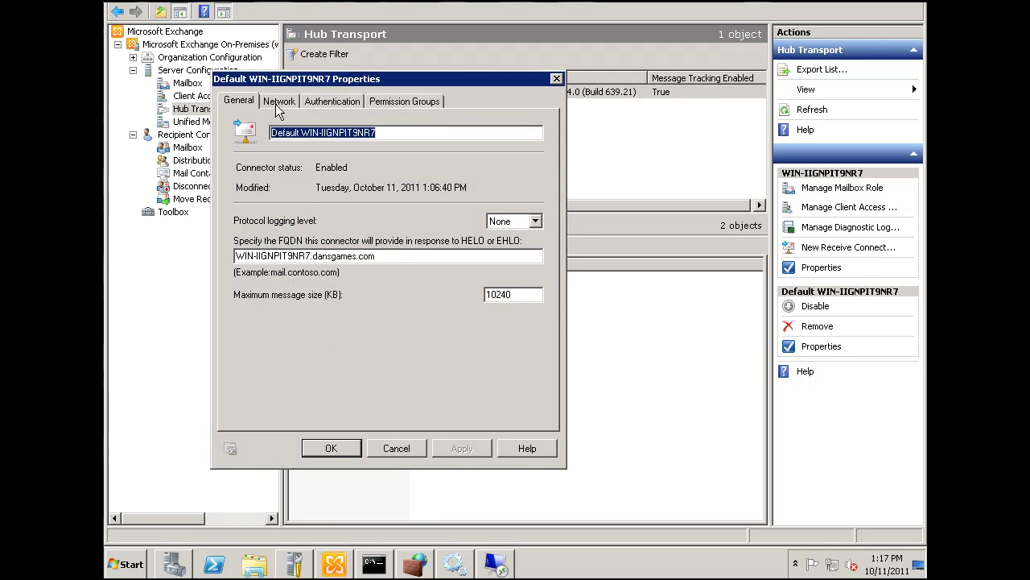
click(279, 101)
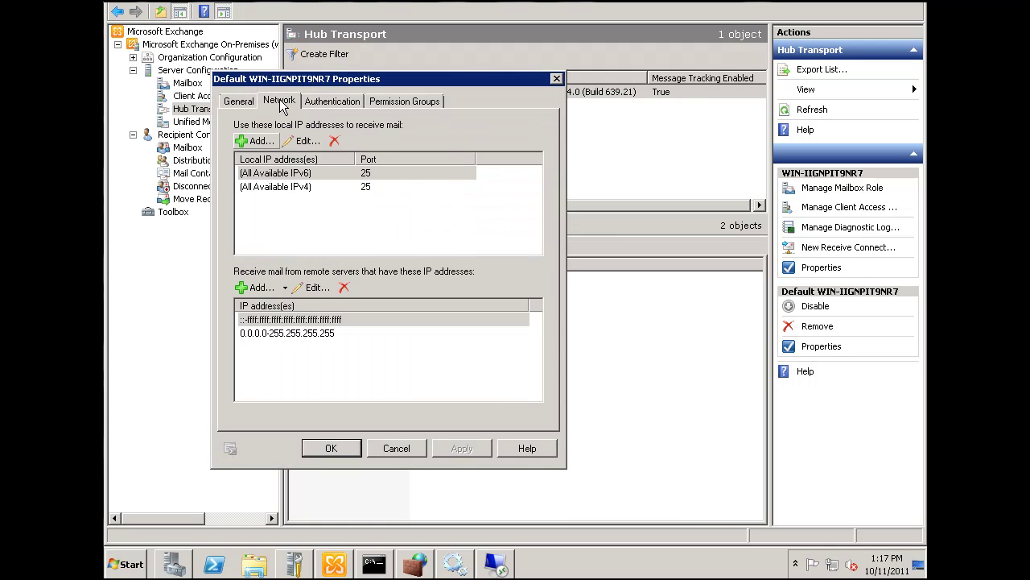
click(311, 101)
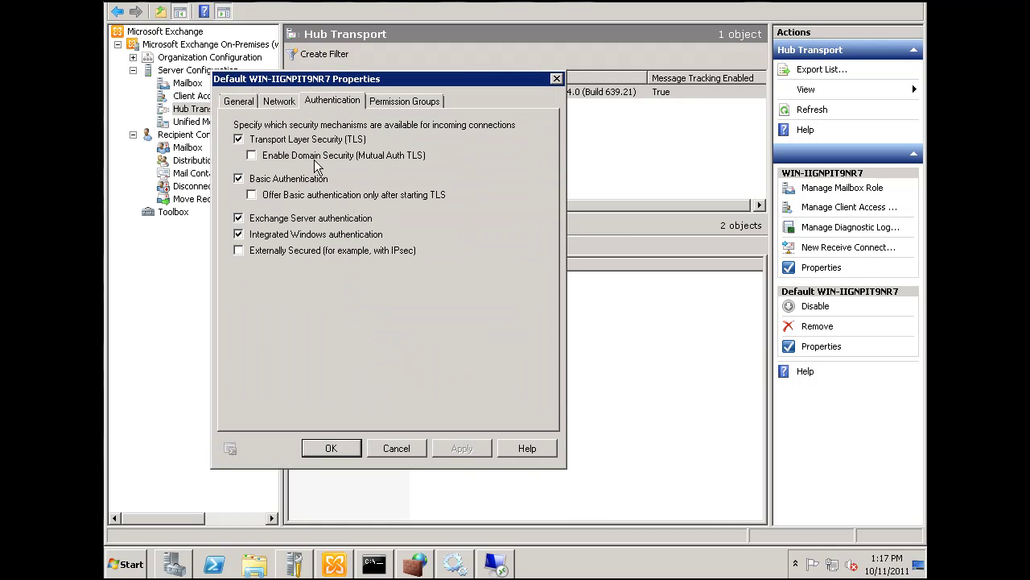
click(251, 195)
click(477, 449)
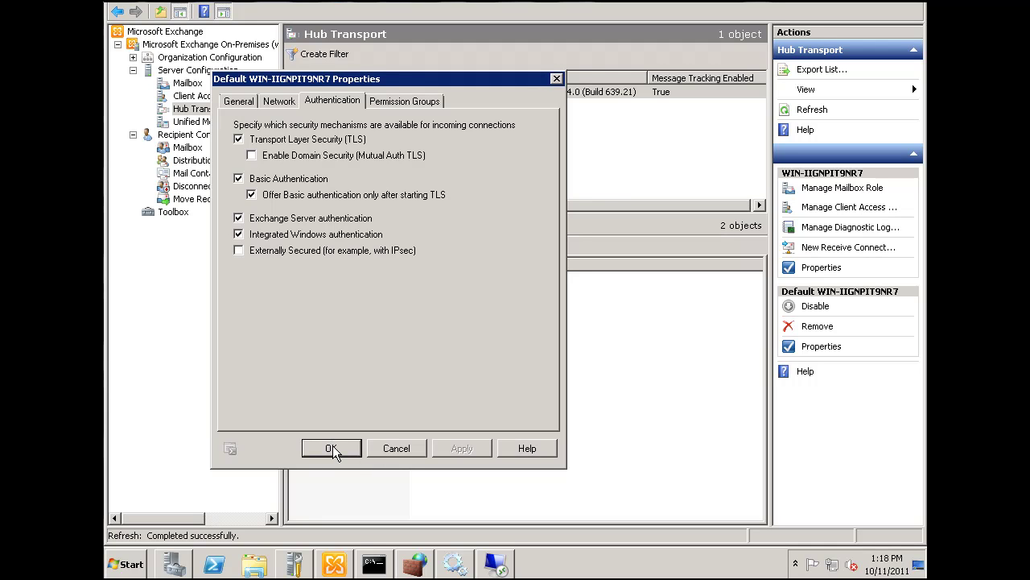
Remove Anonymous users from the Default connector's permission groups and save.
click(405, 101)
click(240, 140)
click(460, 449)
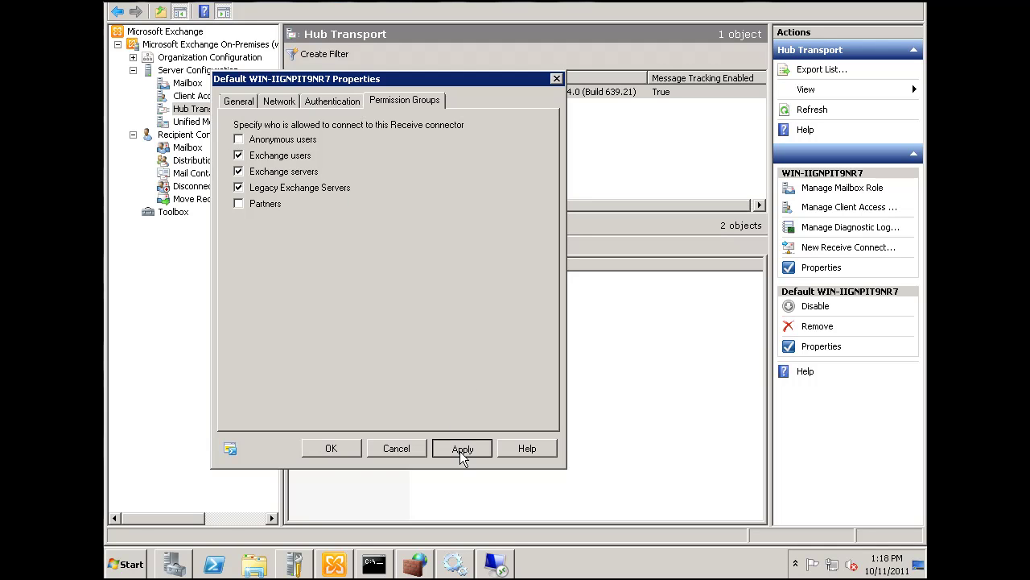
click(332, 449)
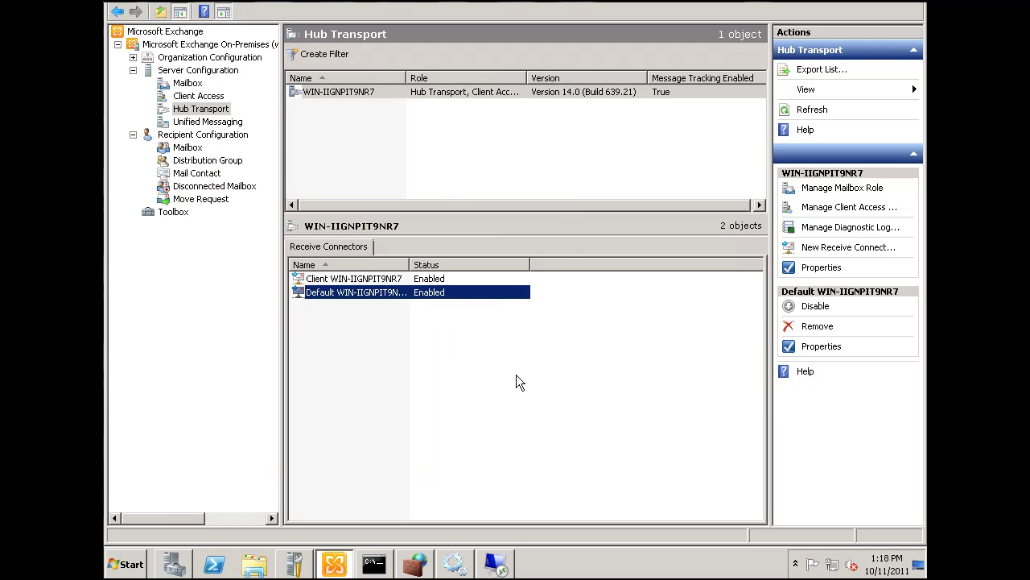
Restart Microsoft Exchange POP3, then set its startup type to Manual and stop it.
click(455, 566)
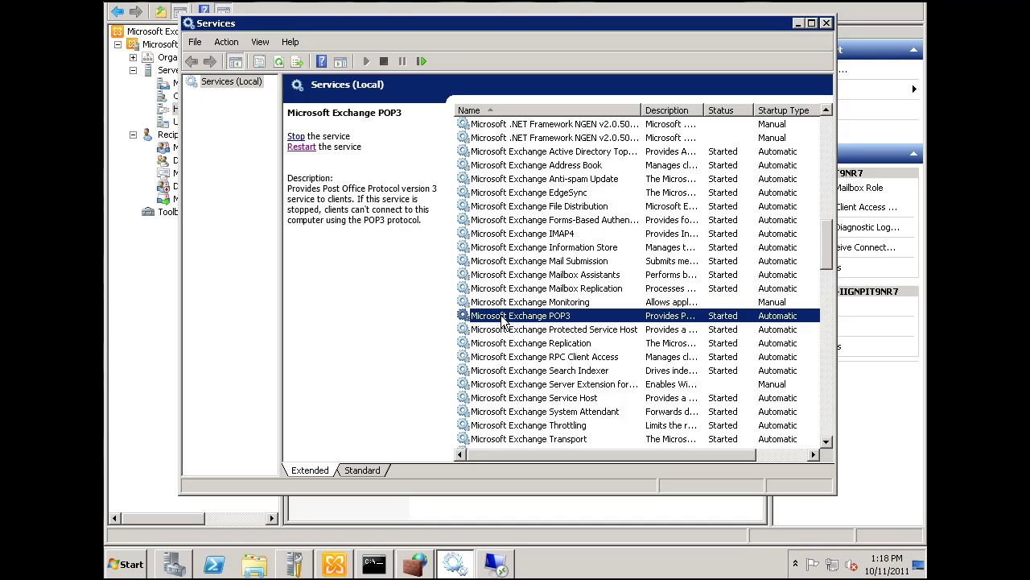
click(301, 147)
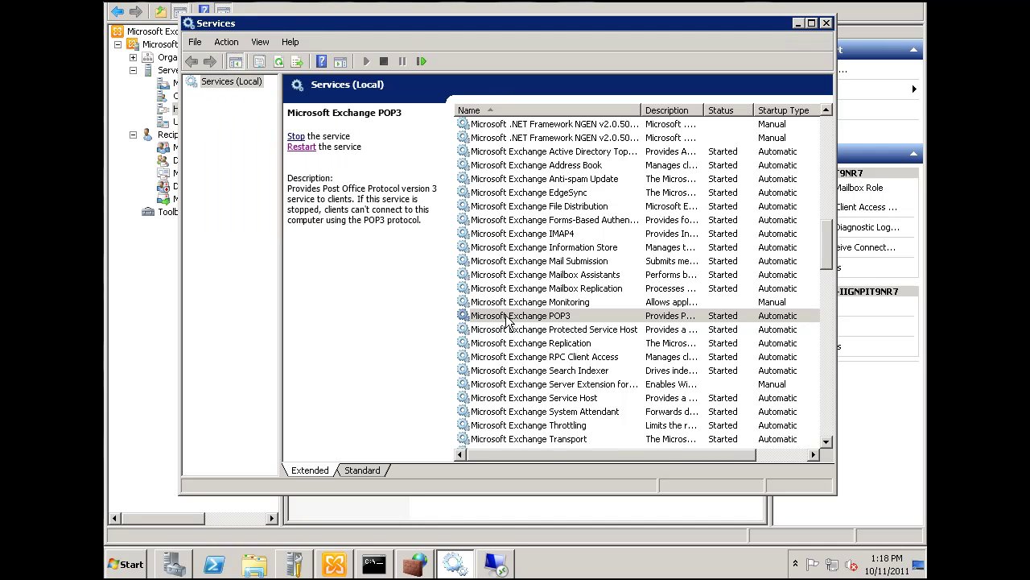
double_click(466, 314)
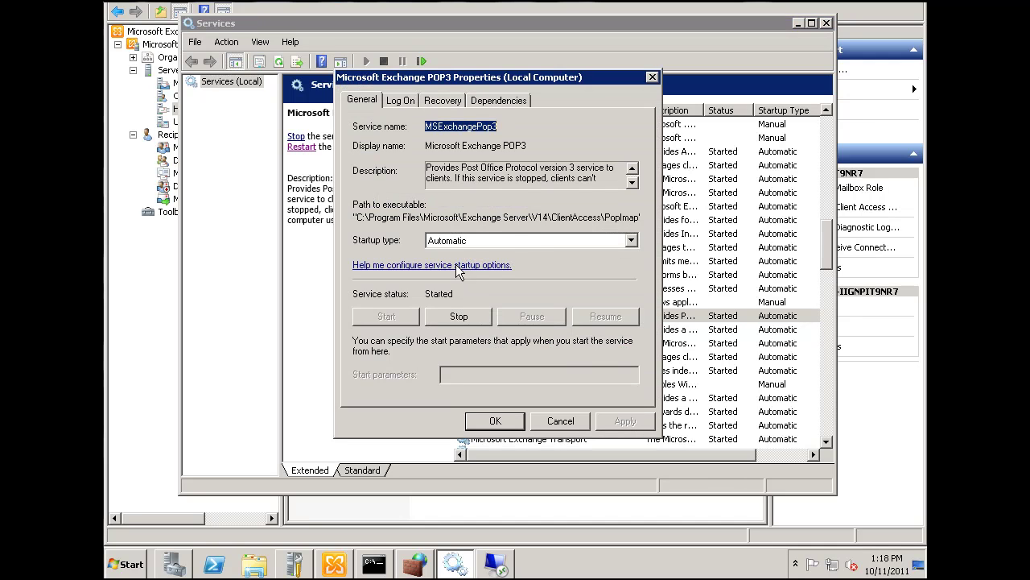
click(514, 240)
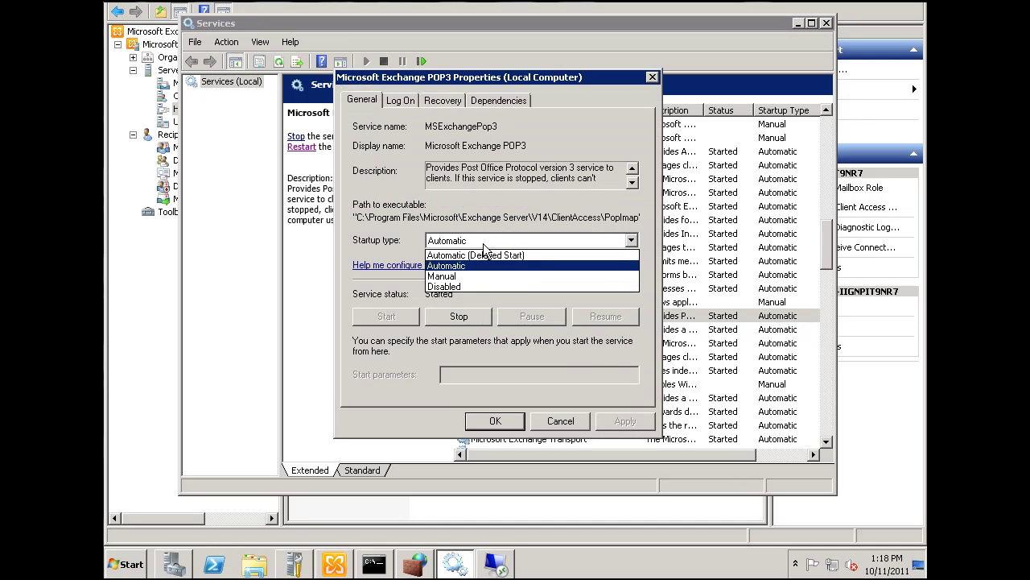
click(455, 277)
click(459, 315)
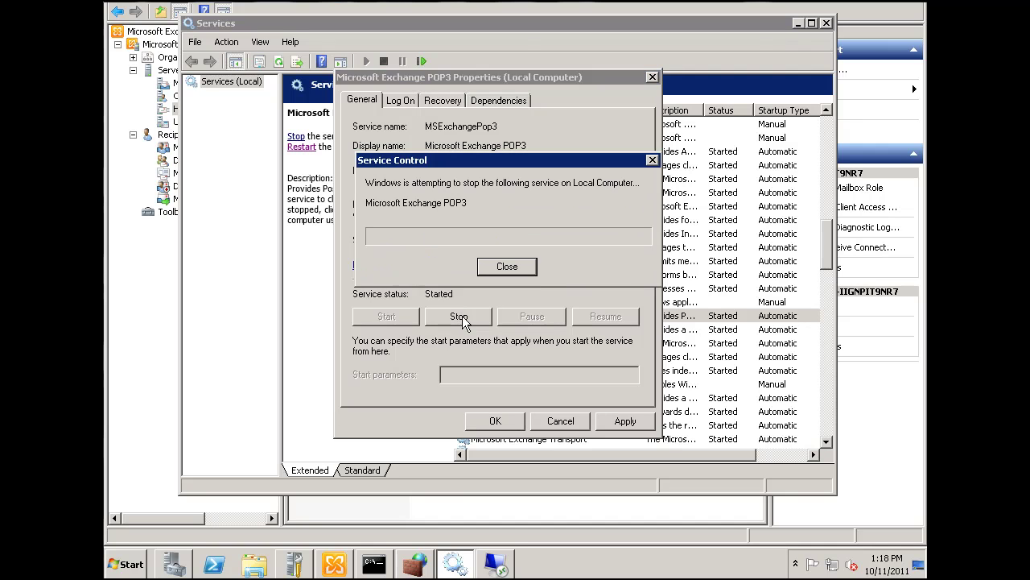
click(625, 421)
click(495, 421)
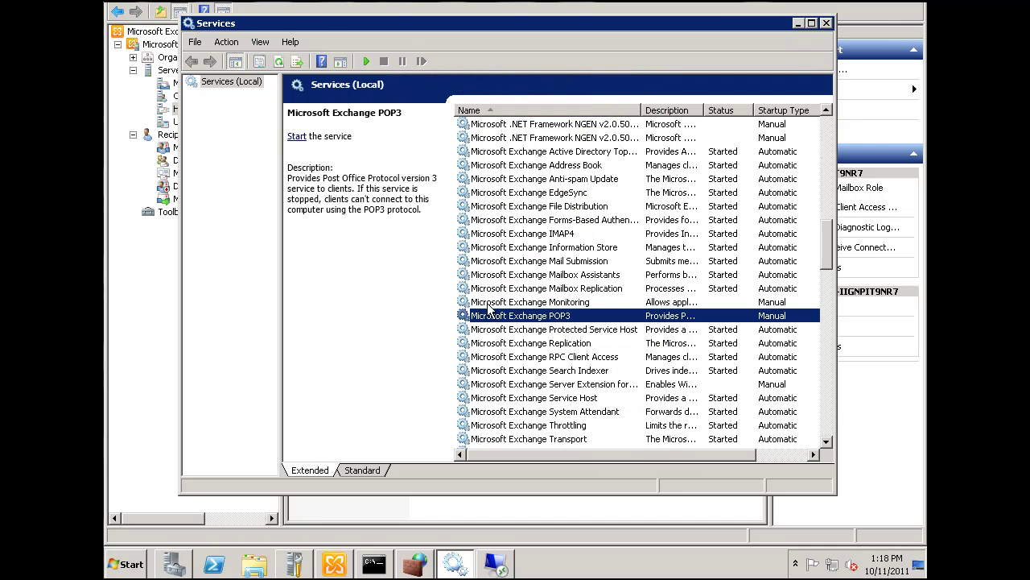
click(516, 233)
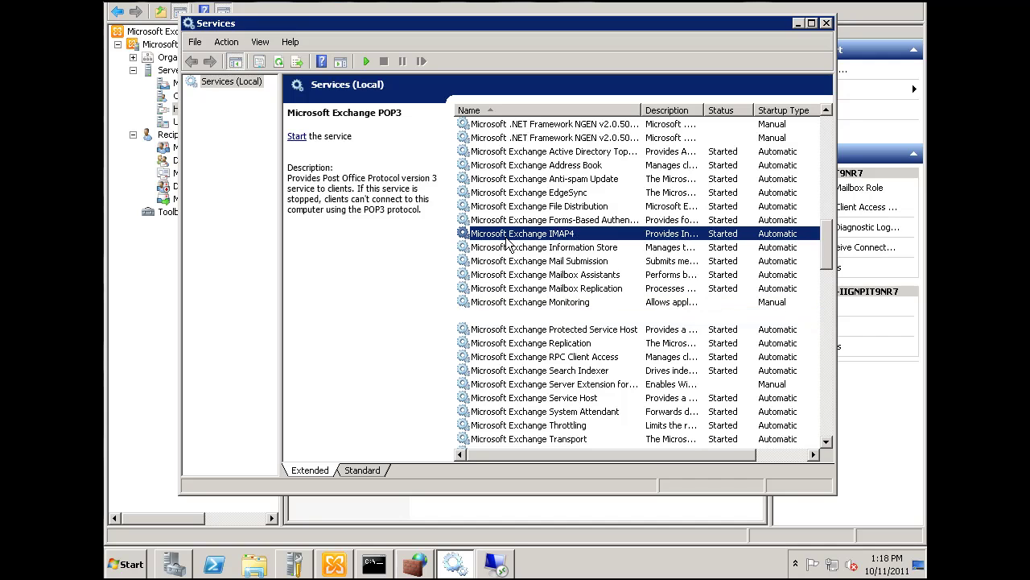
Set the Microsoft Exchange IMAP4 service to Manual startup and stop it.
double_click(462, 234)
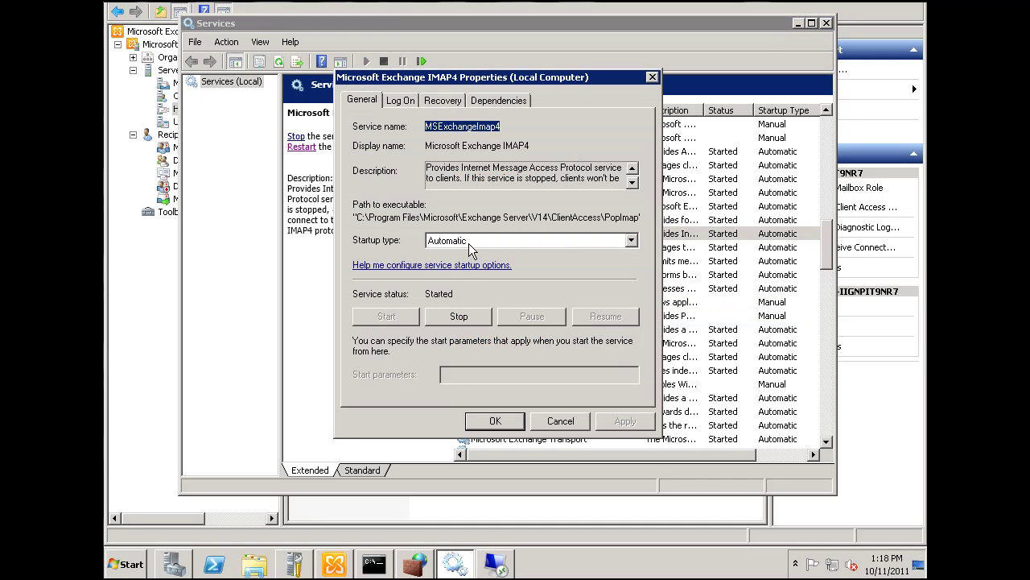
click(471, 241)
click(472, 276)
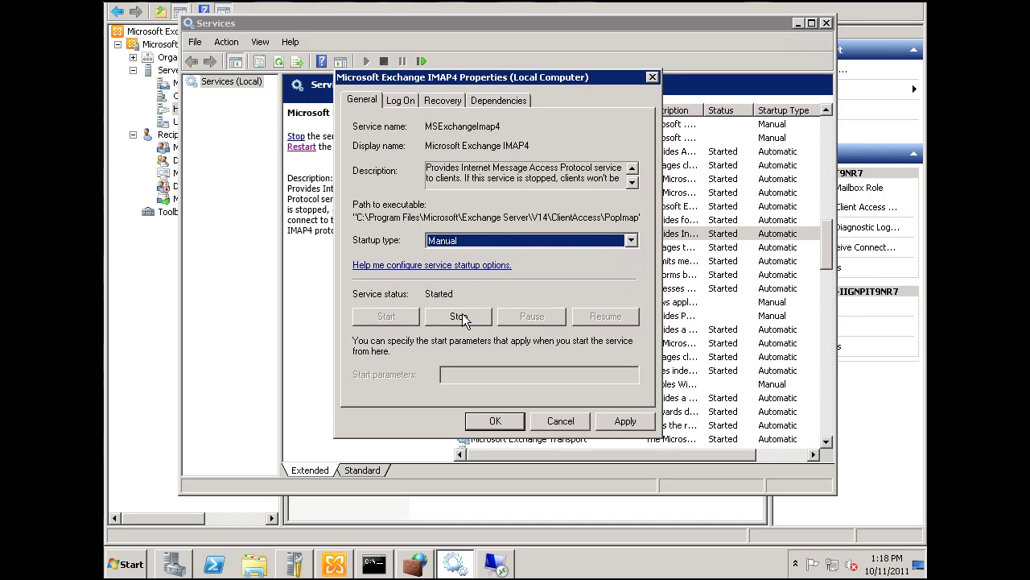
click(632, 425)
click(459, 316)
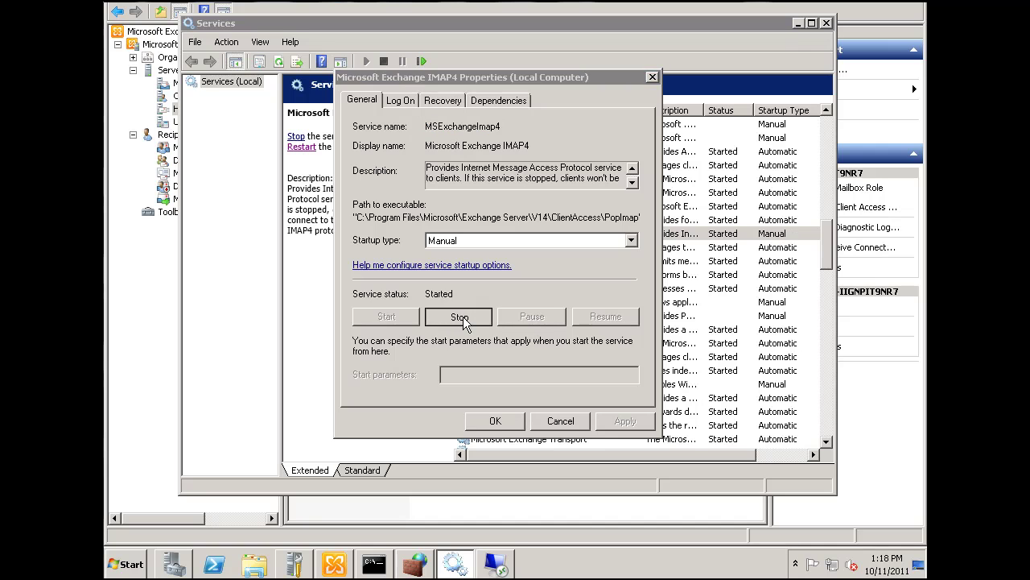
click(495, 422)
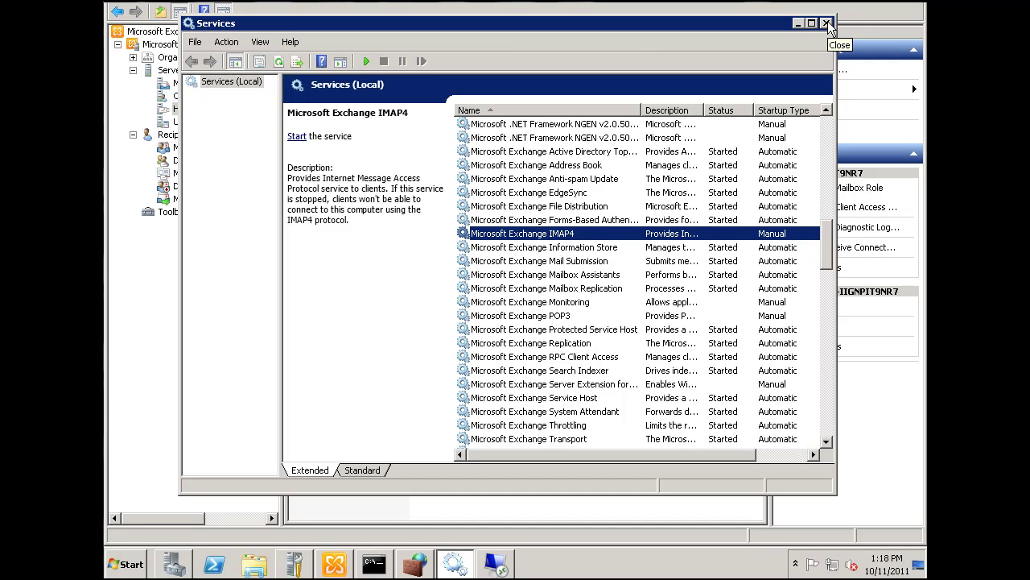
Close Services and show the owa (Default Web Site) entry under Client Access.
click(826, 23)
click(376, 417)
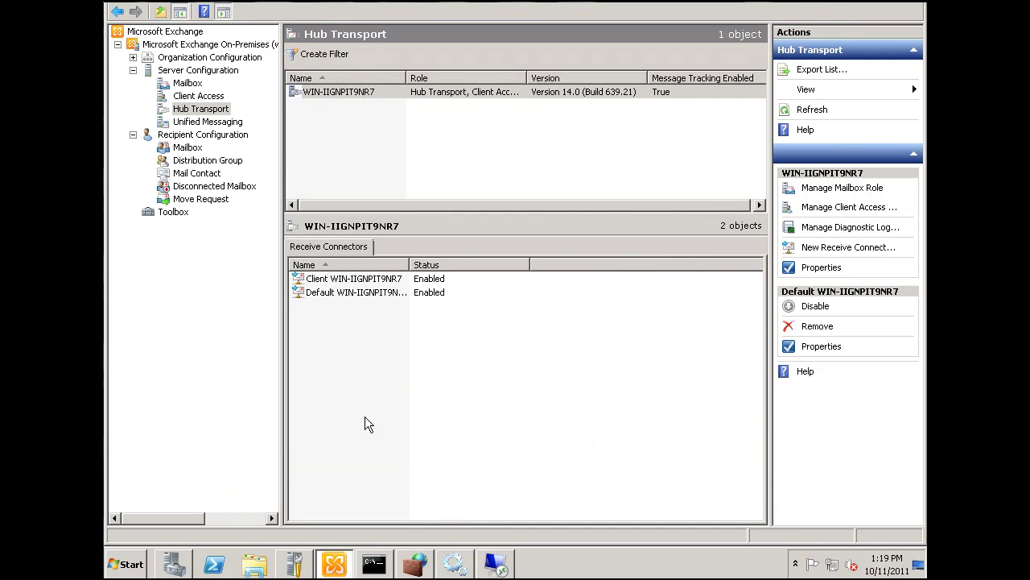
click(177, 97)
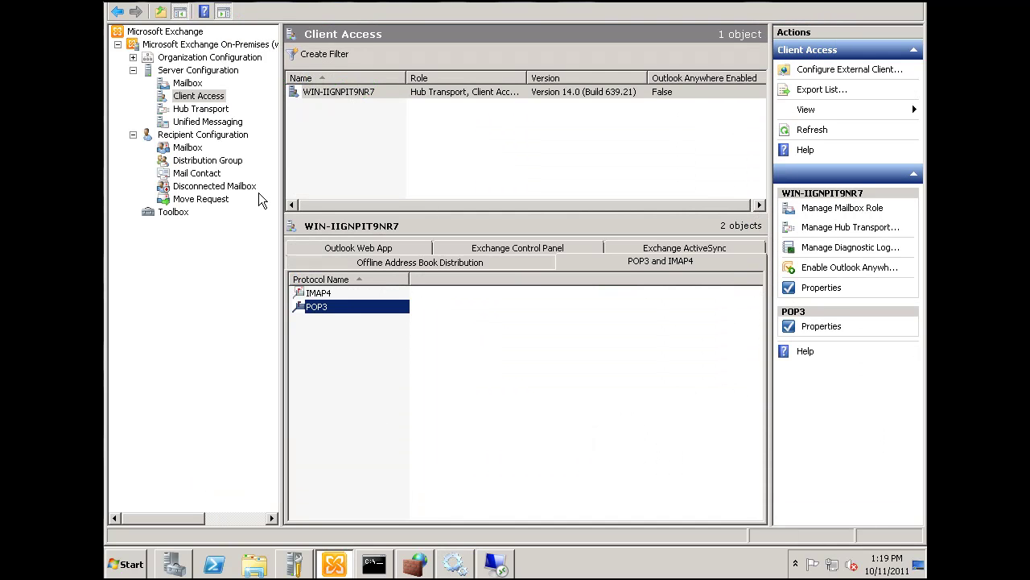
click(330, 250)
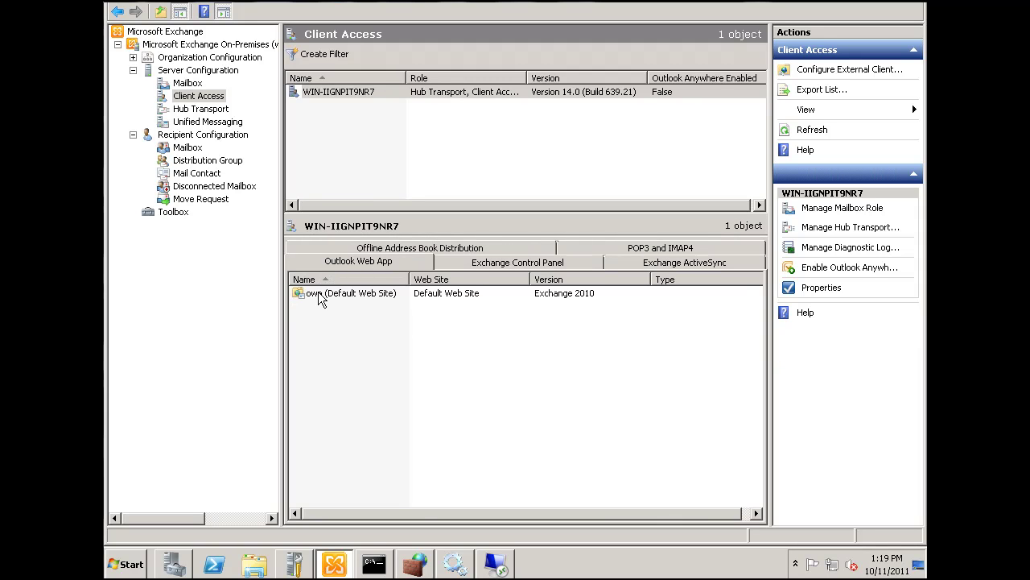
double_click(319, 294)
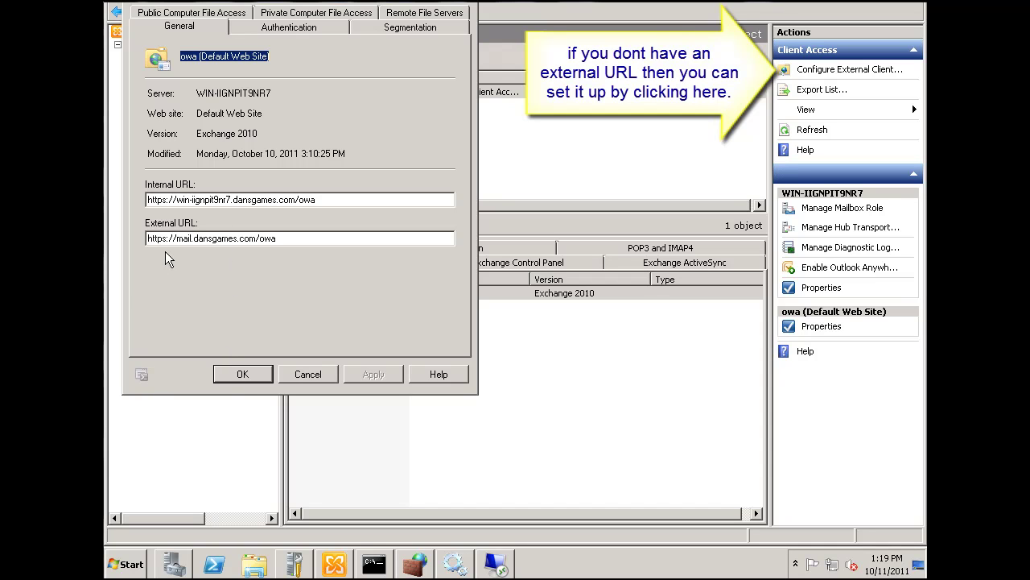
click(242, 374)
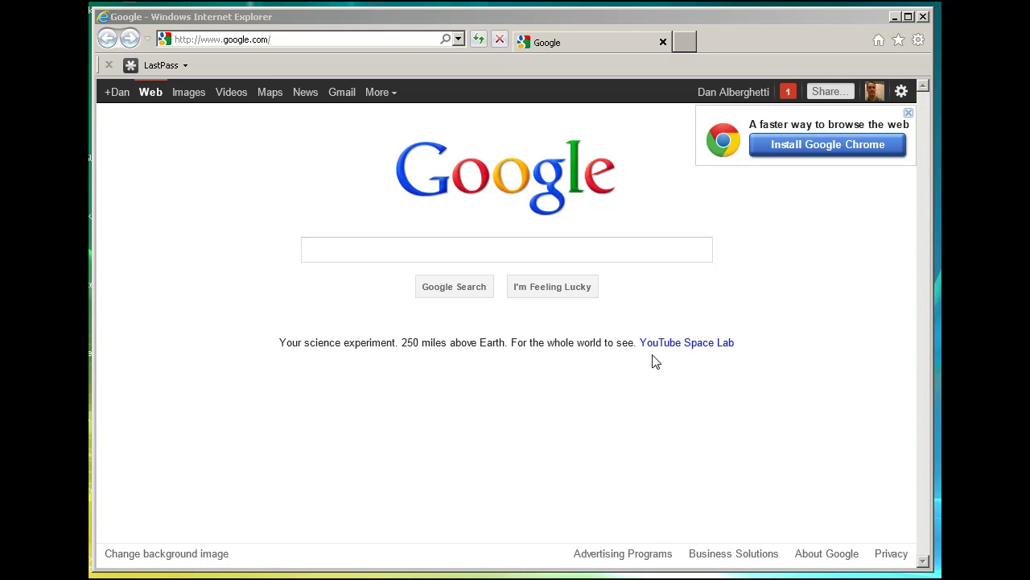
click(293, 40)
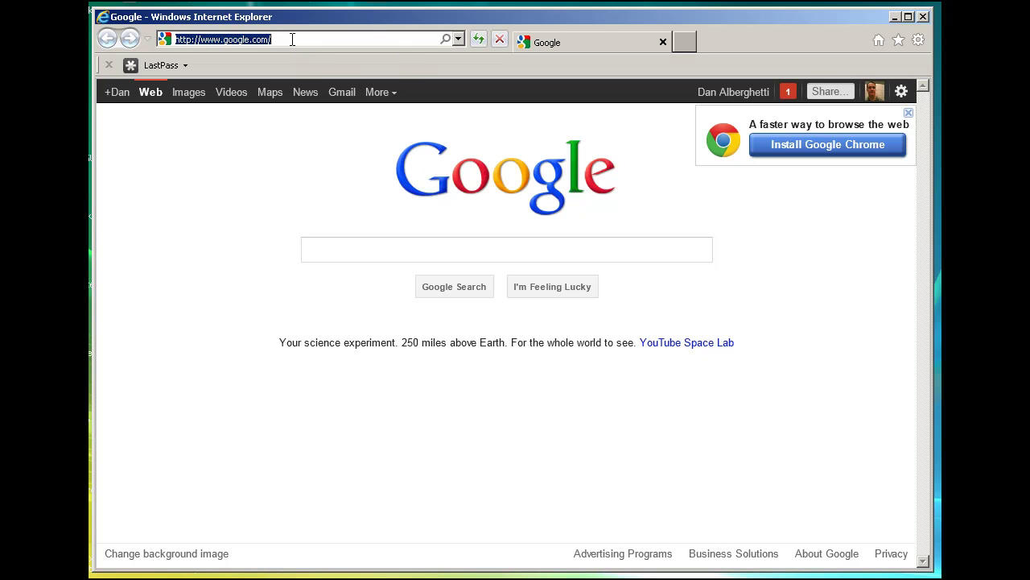
text(mail.dansgames)
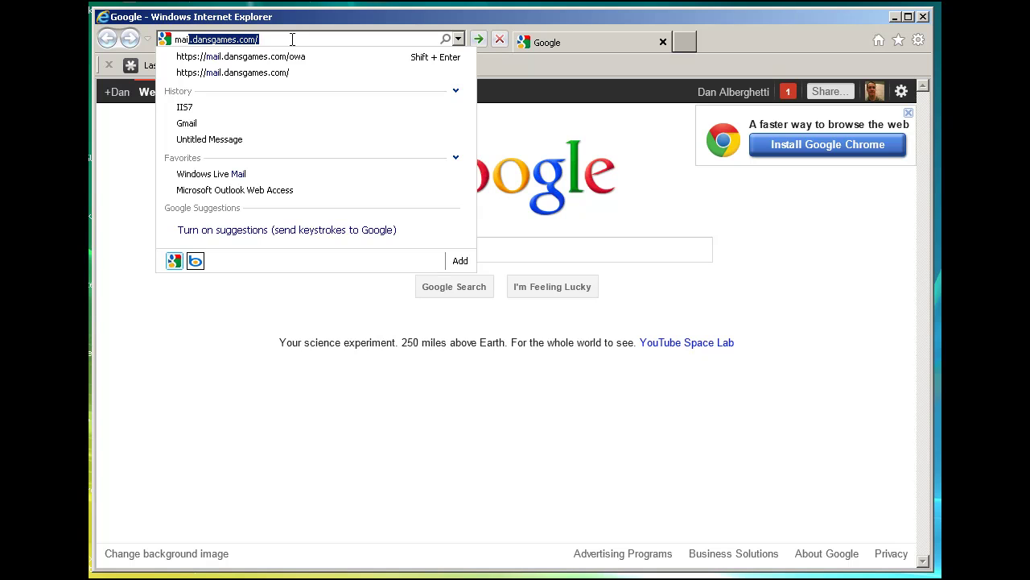
key(Down)
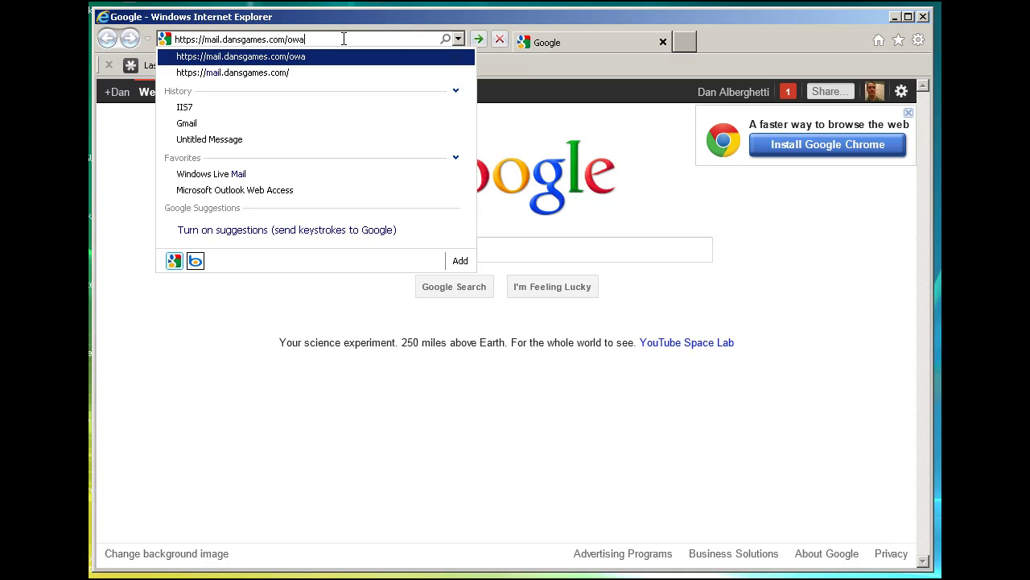
key(Return)
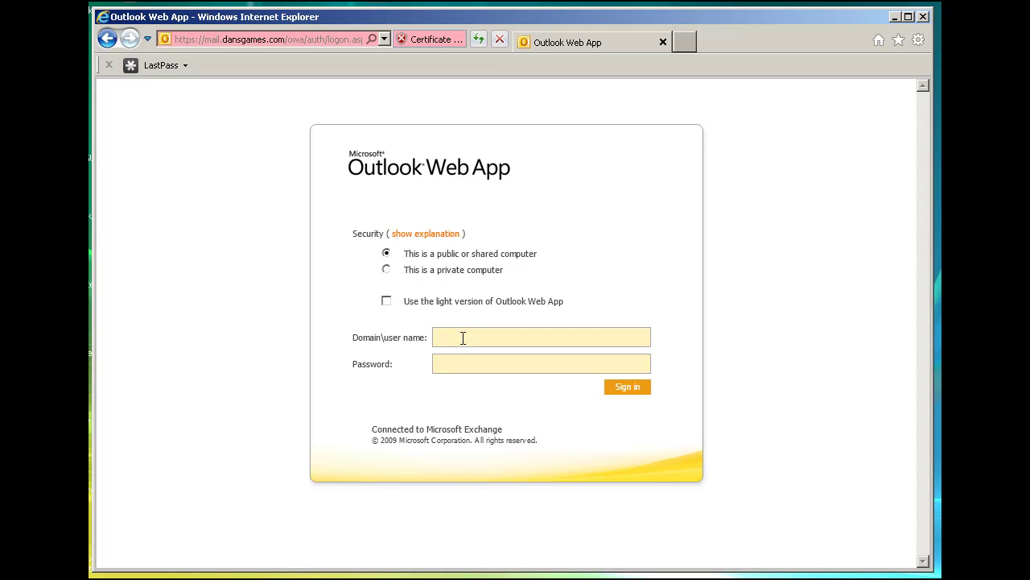
Sign in to Outlook Web App with the user's name and password.
text(tracy)
key(Tab)
text(••••••••••)
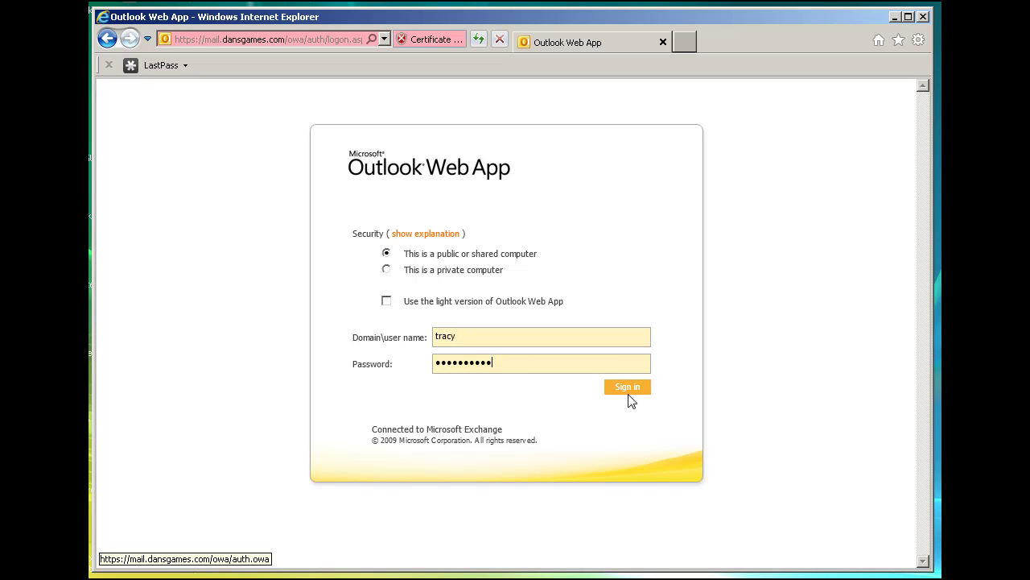
click(633, 392)
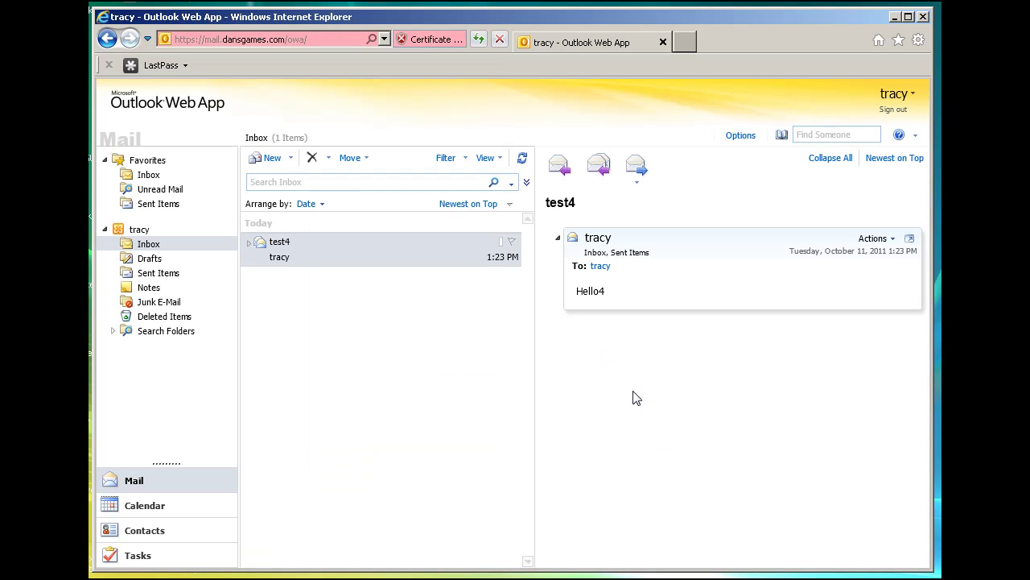
Check Sent Items, start a new email, and dismiss the certificate error warning.
click(159, 274)
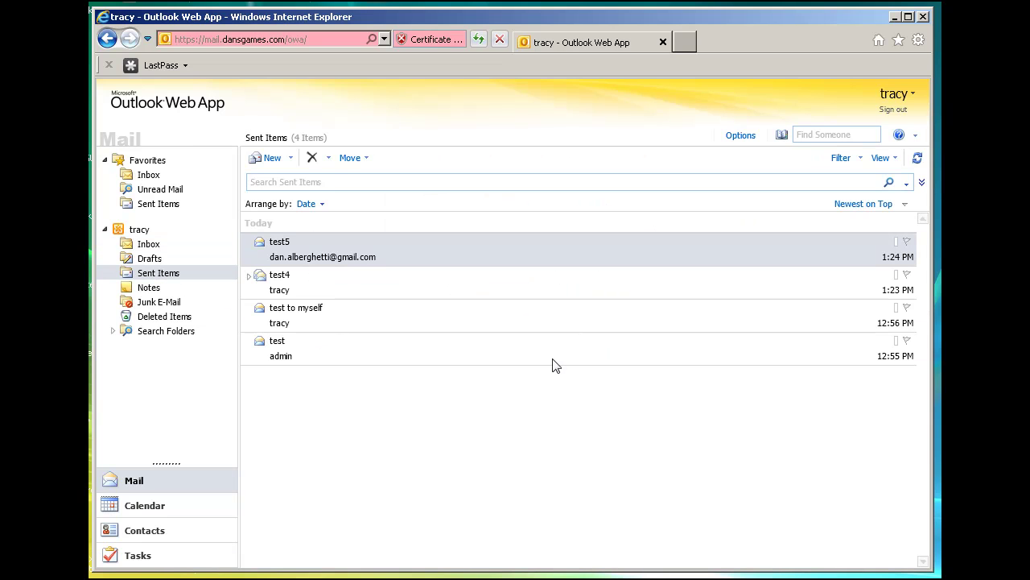
click(150, 245)
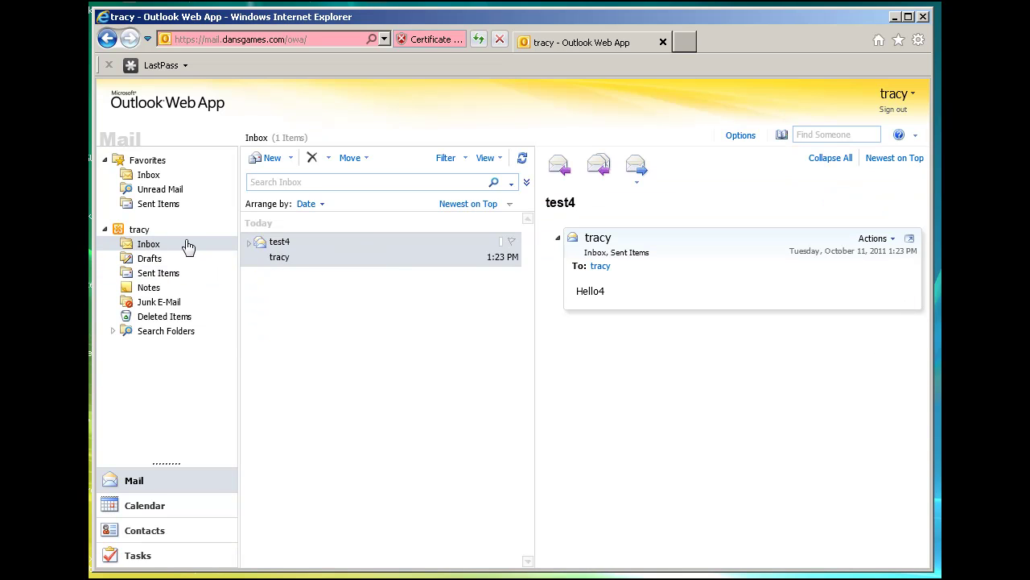
click(269, 161)
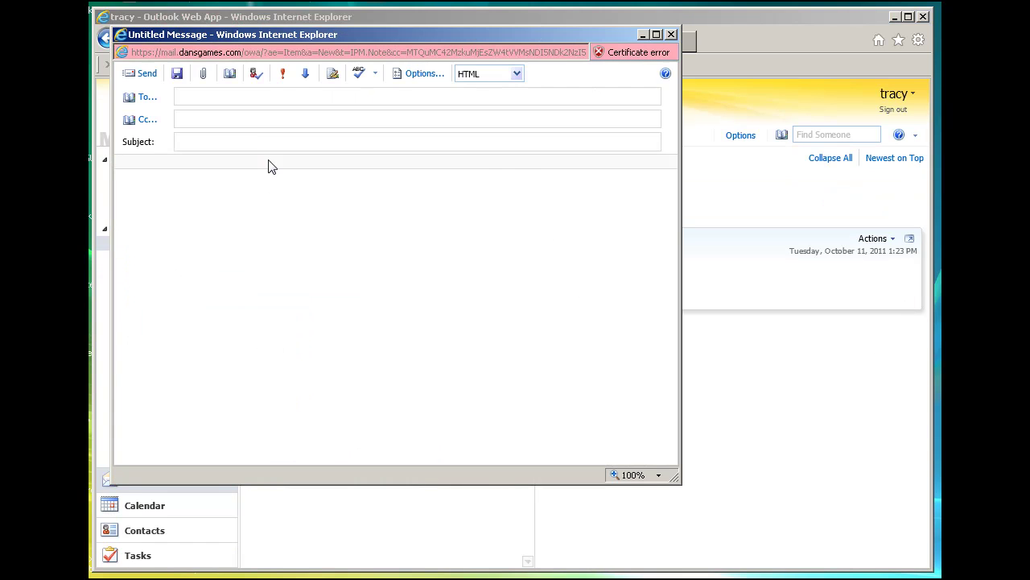
drag(323, 38, 398, 47)
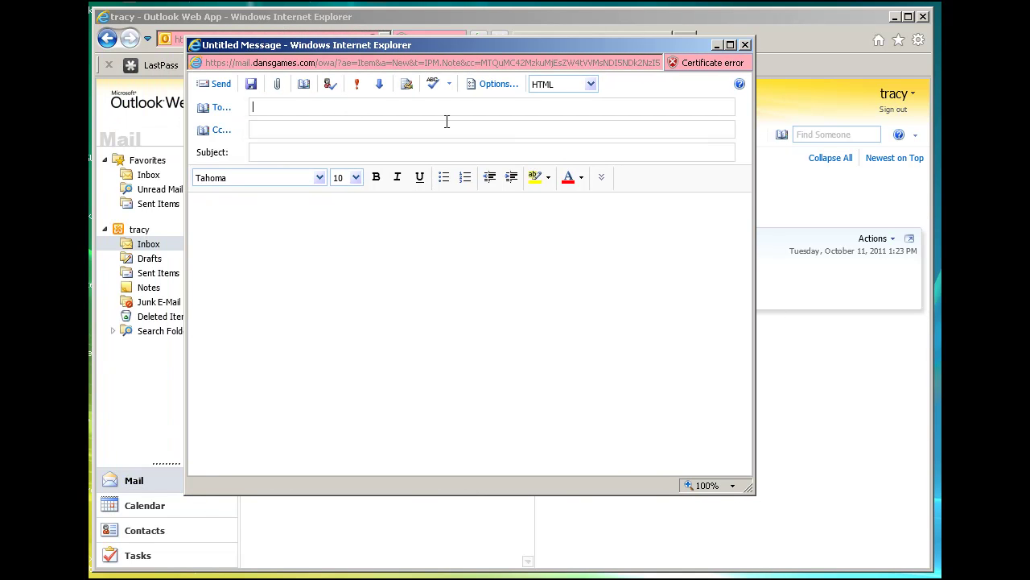
click(680, 63)
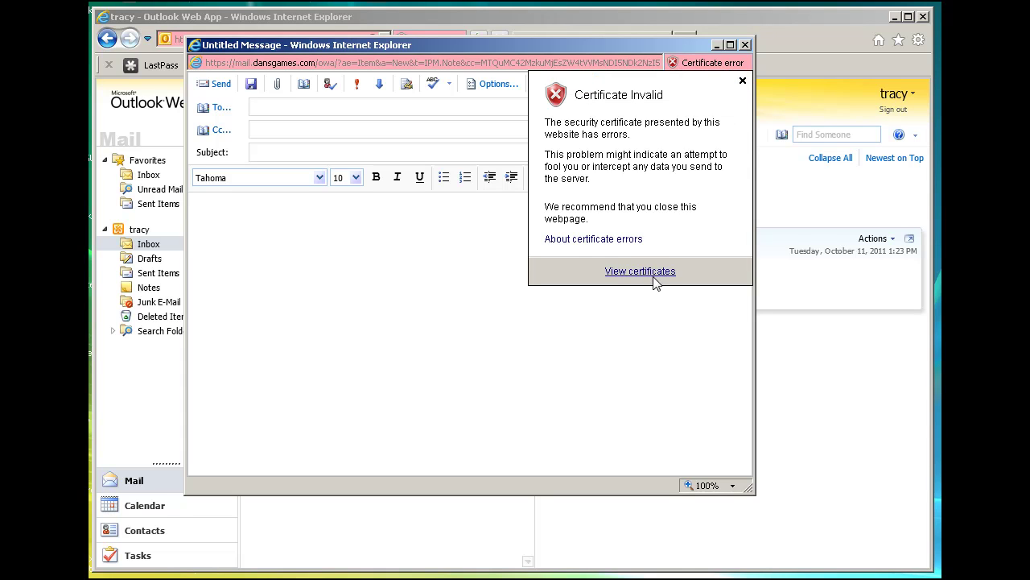
click(617, 43)
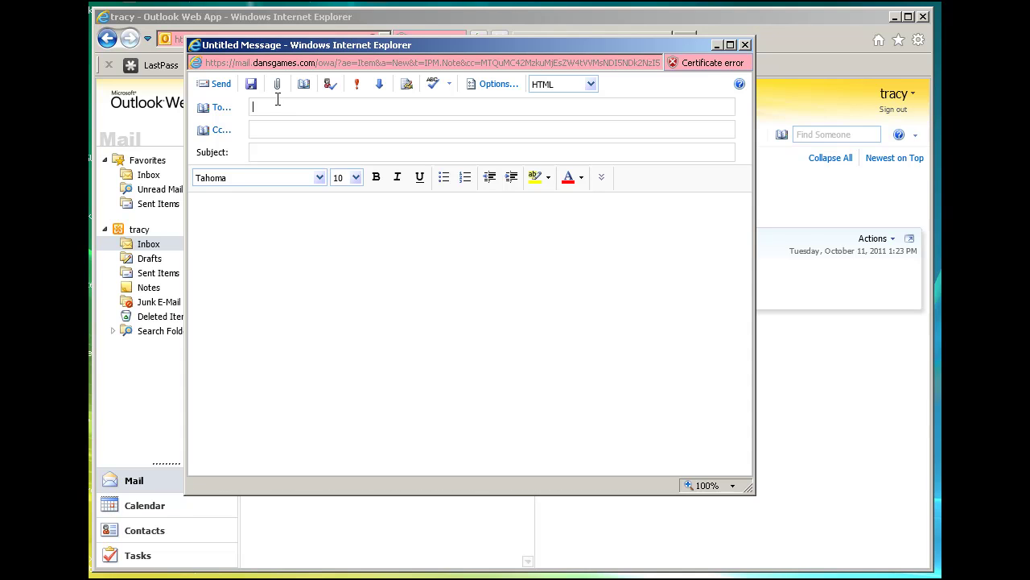
Send a message to your own mailbox with subject 'hello test' and body 'hello!'.
text(tra)
key(Return)
click(265, 157)
key(BackSpace)
key(BackSpace)
text(hello test)
click(254, 250)
text(hello!)
click(216, 84)
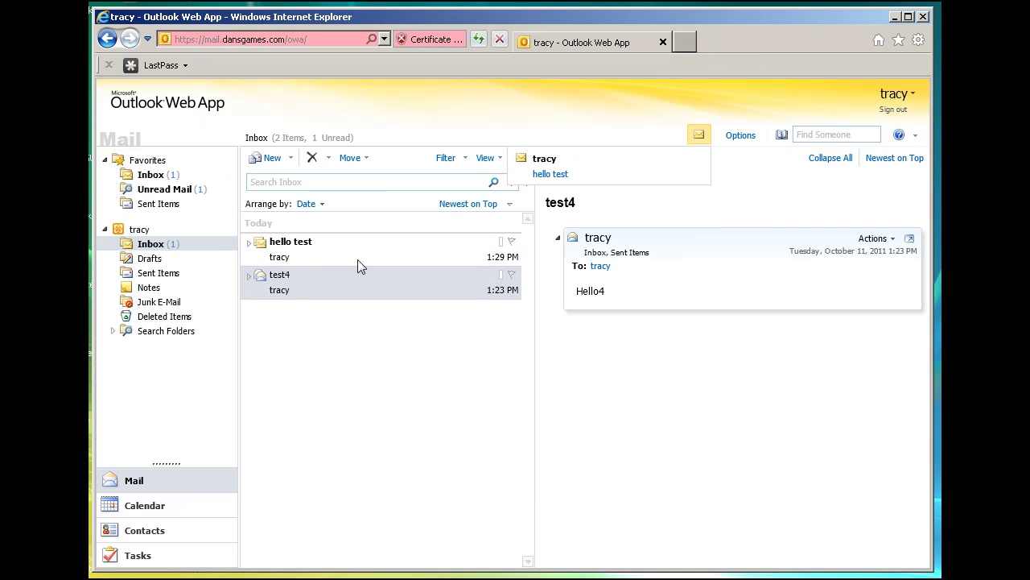
Open the received hello test message, then address a new email to the Gmail contact titled 'hello from dansgames'.
click(293, 248)
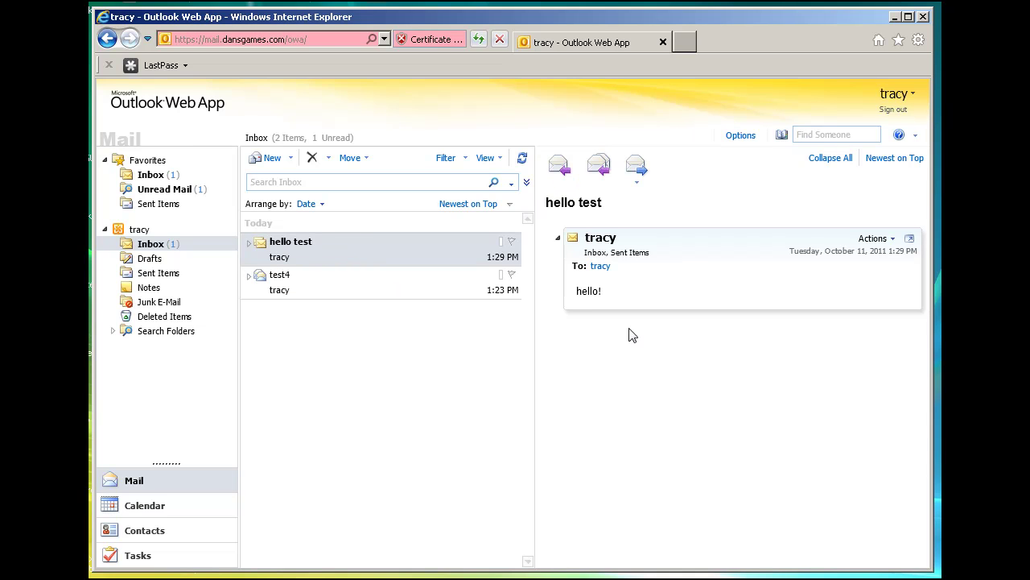
click(272, 160)
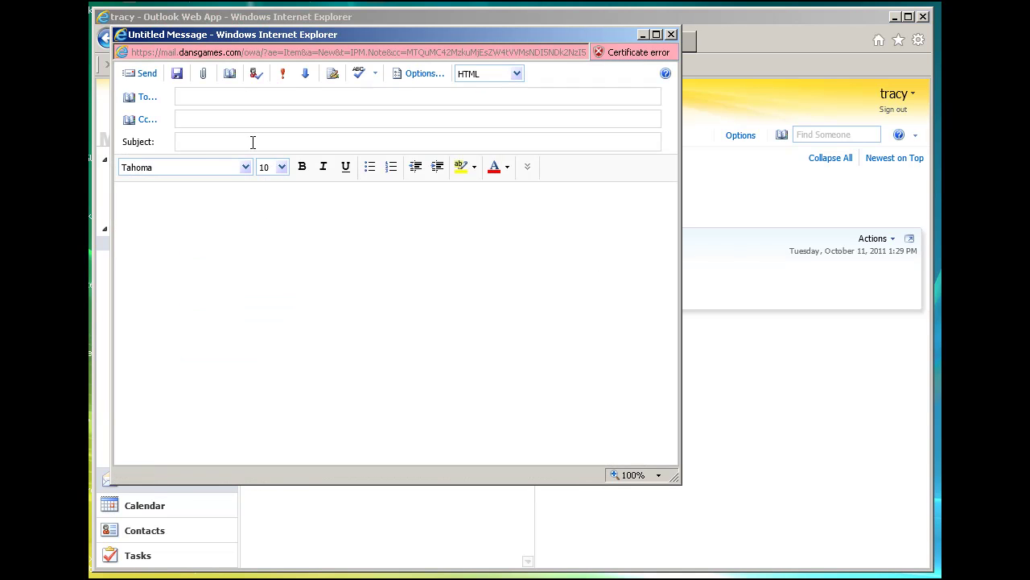
text(dan)
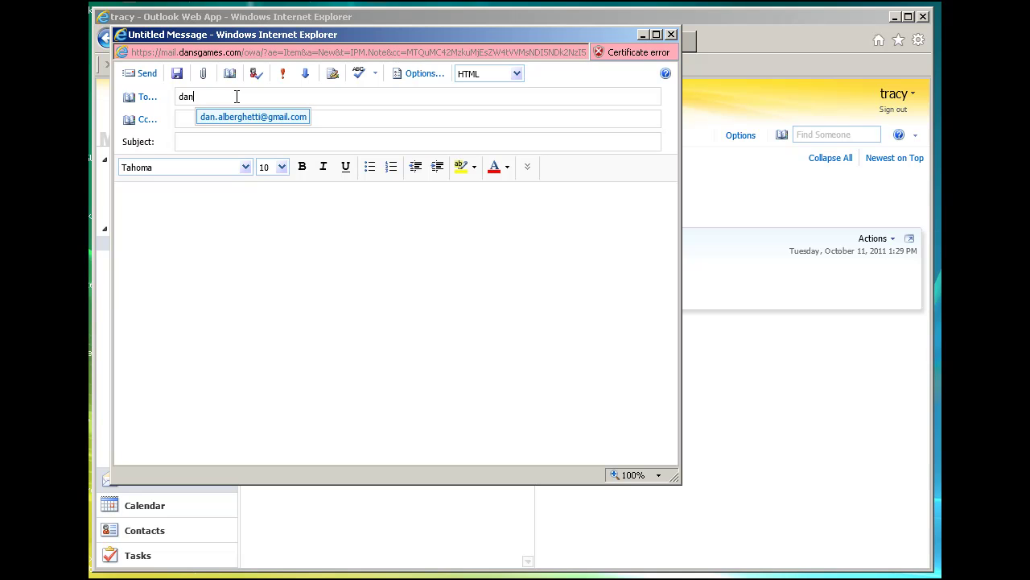
key(Return)
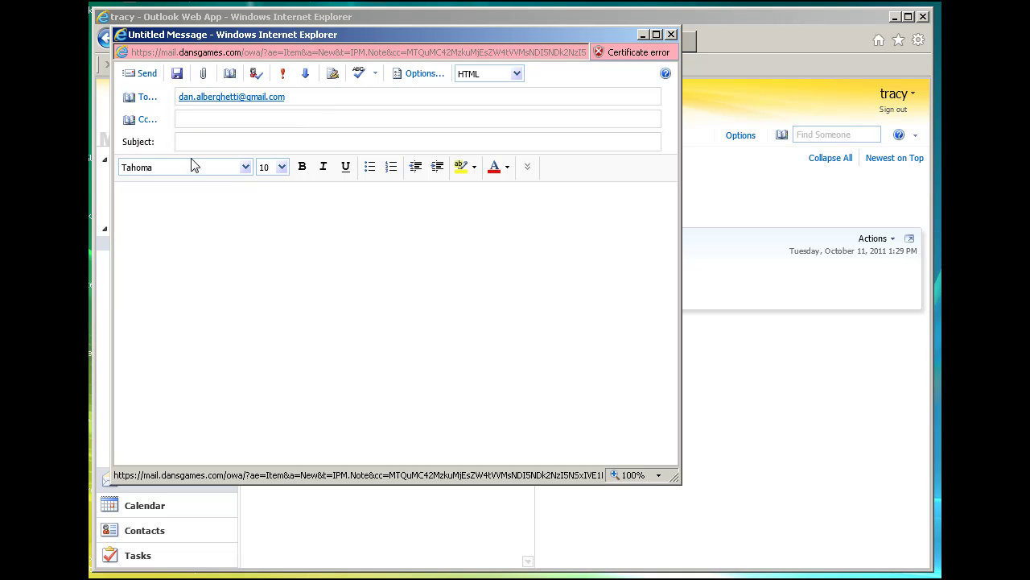
click(196, 137)
text(hello from dansgames)
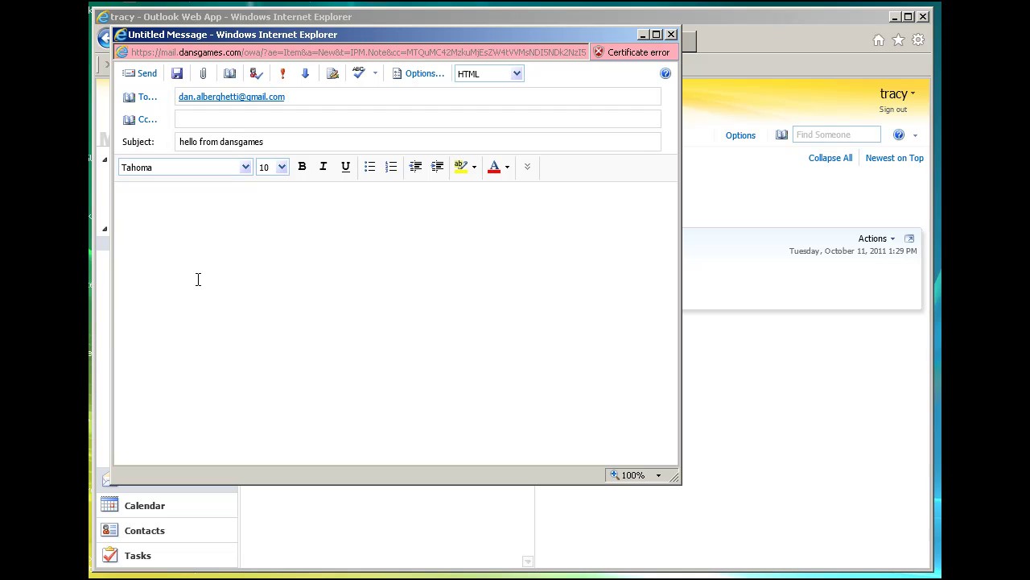
Write the body 'email test', send the message, and confirm it in Sent Items.
click(198, 280)
text(email test)
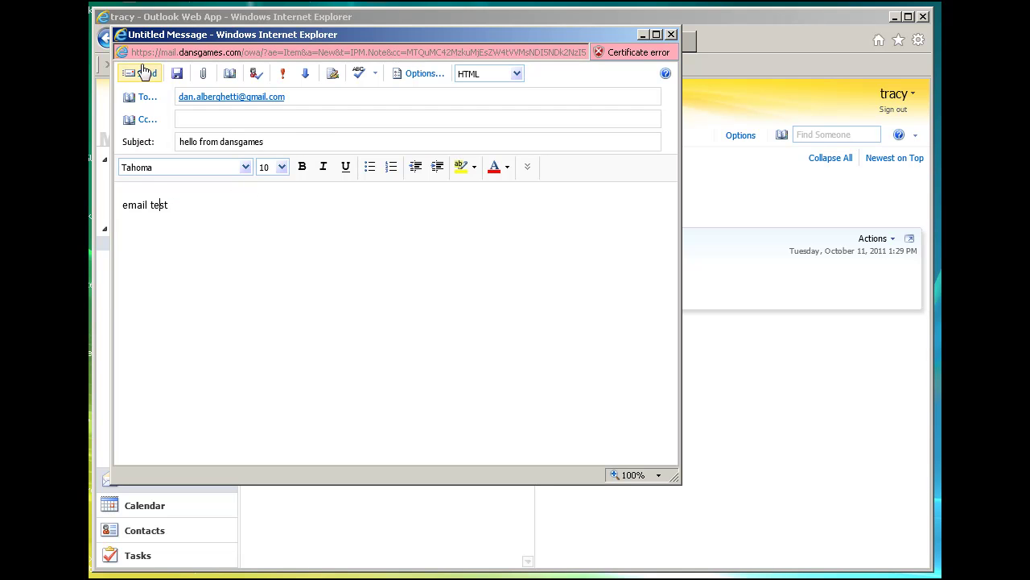
click(142, 74)
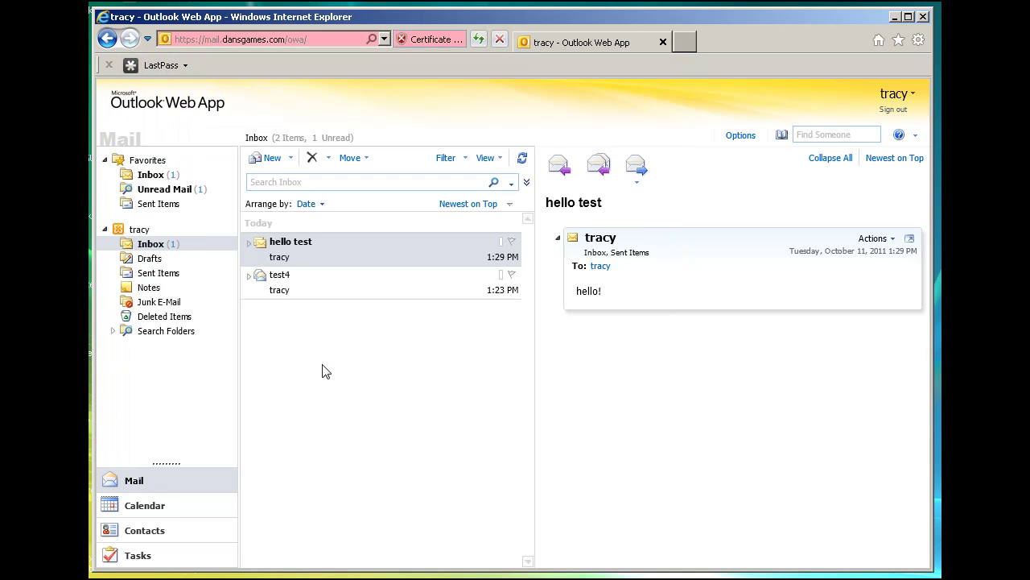
click(156, 276)
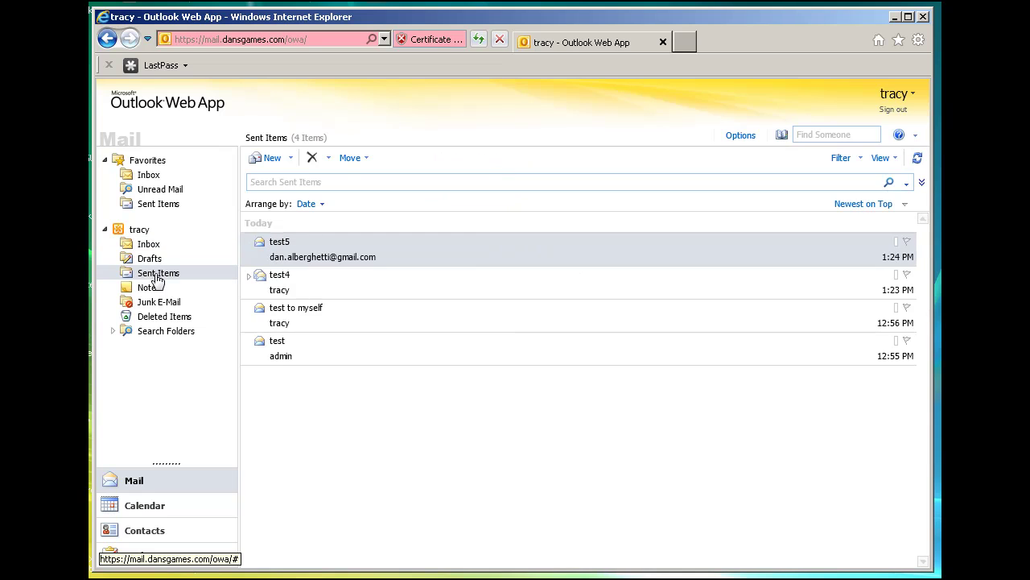